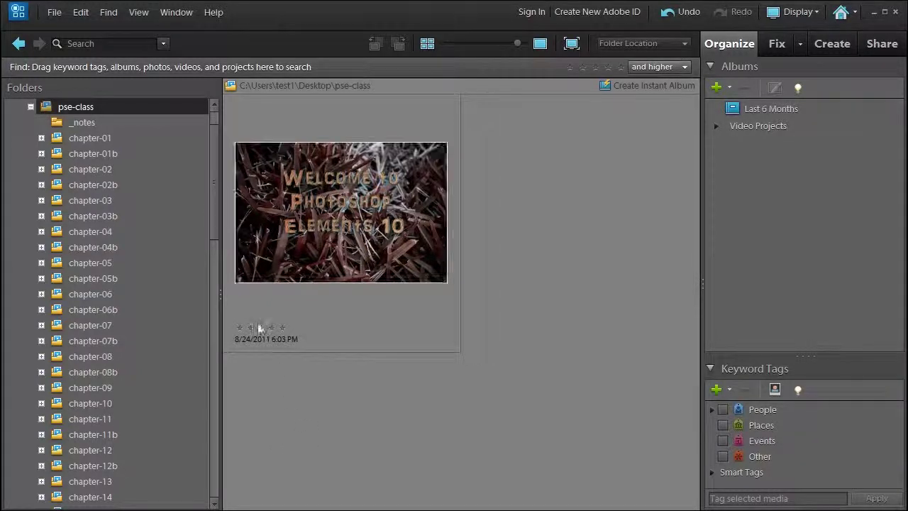
Step: Look over the File > Get Photos and Videos > From Scanner option without choosing it, then bring up the Edit menu
click(54, 13)
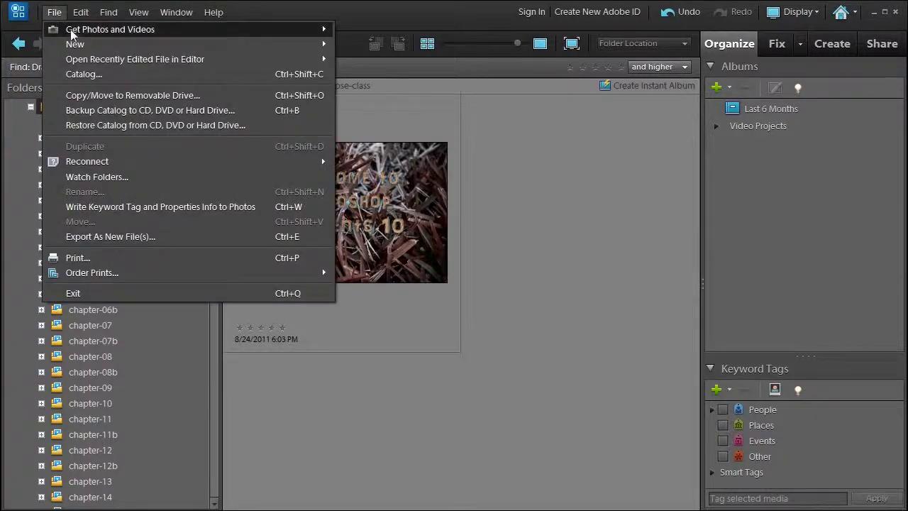
mouse_move(68, 28)
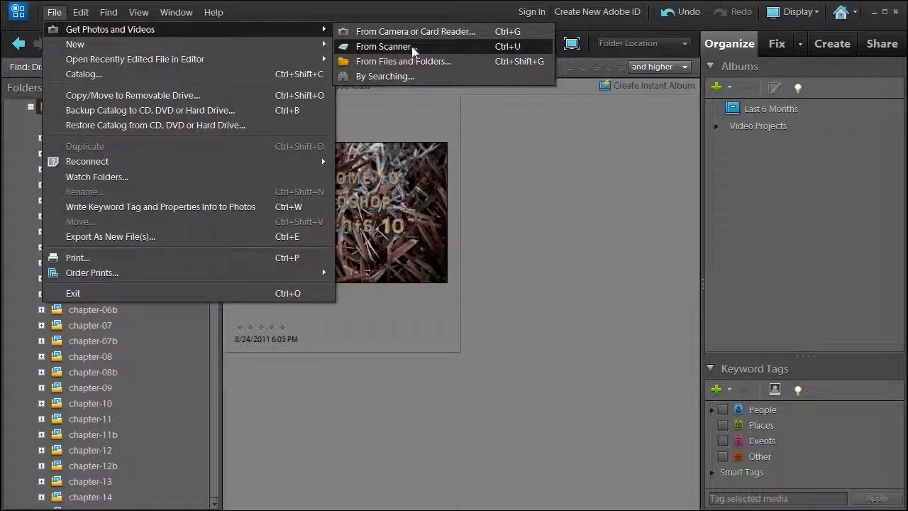
click(495, 151)
click(86, 16)
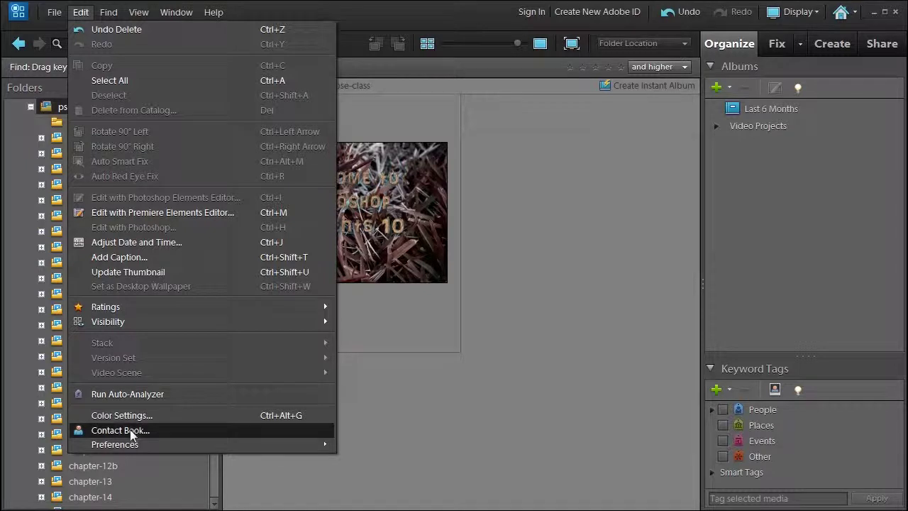
Step: In Preferences > Scanner, set scans from the Canon MG8200 series to save as jpeg at Quality 6 (Medium)
mouse_move(131, 445)
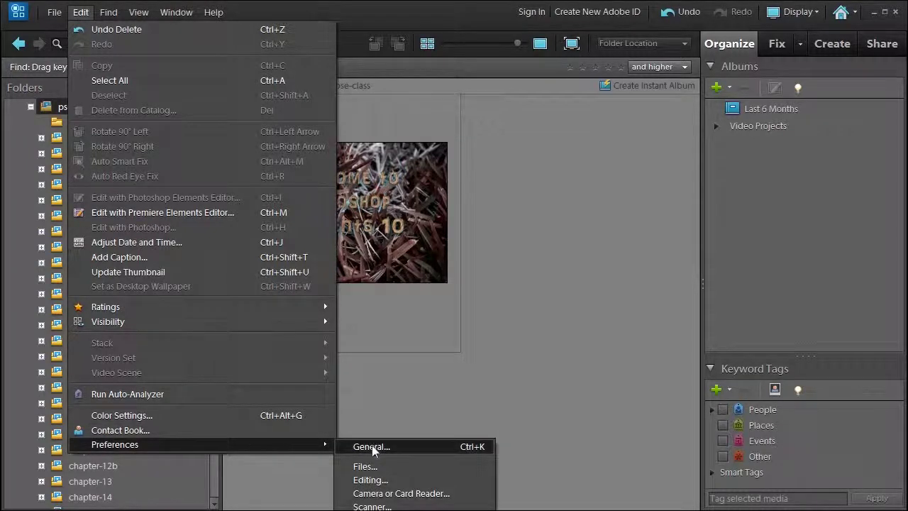
click(372, 447)
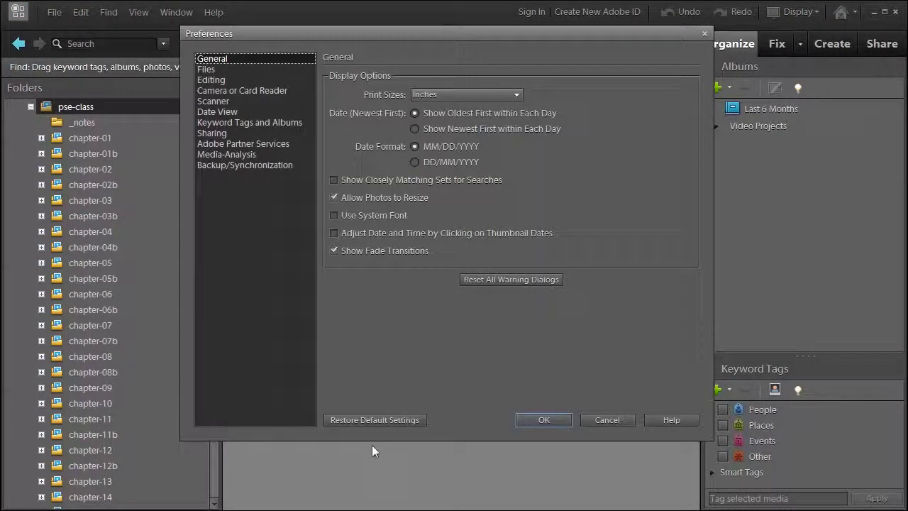
click(214, 102)
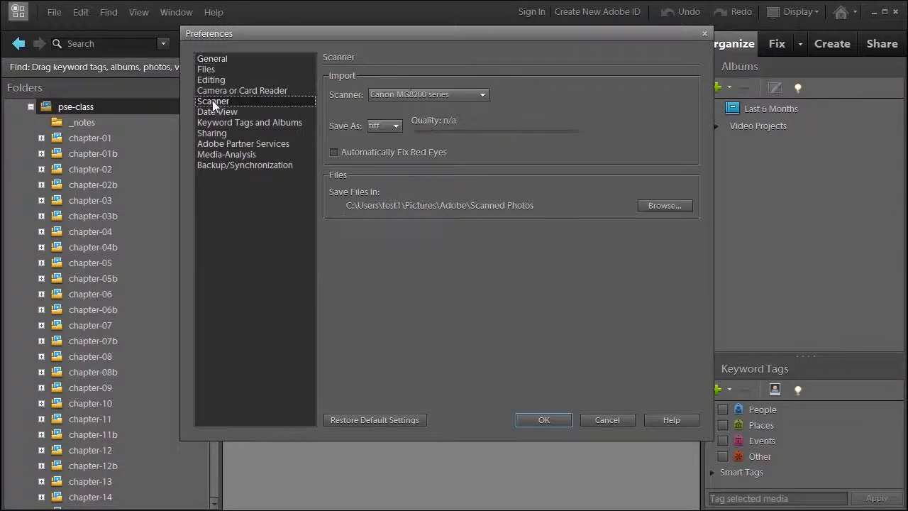
click(390, 126)
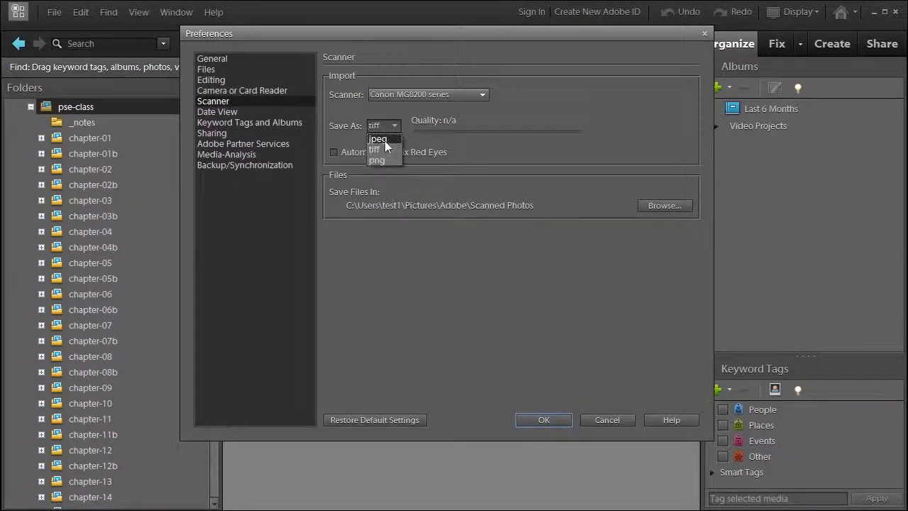
click(383, 141)
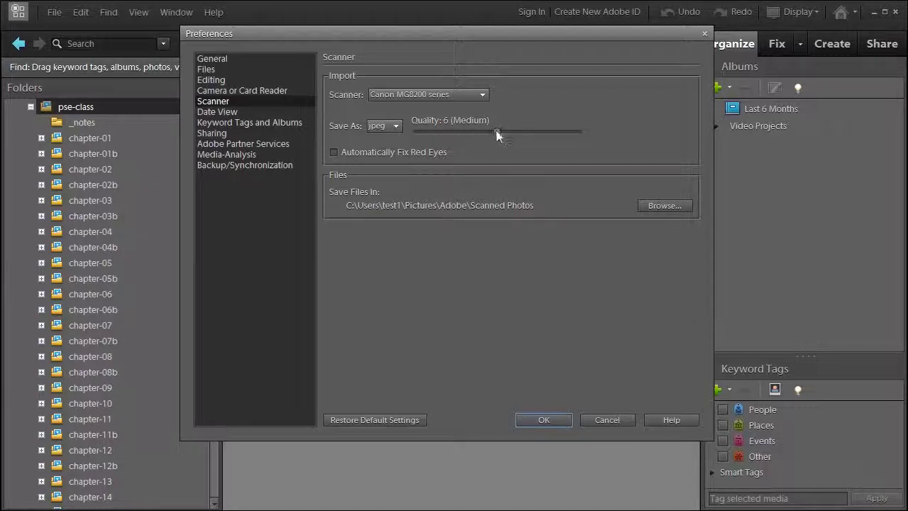
Step: Try maximum jpeg quality, then switch scans back to saving as tiff and confirm the preferences
drag(496, 130, 563, 135)
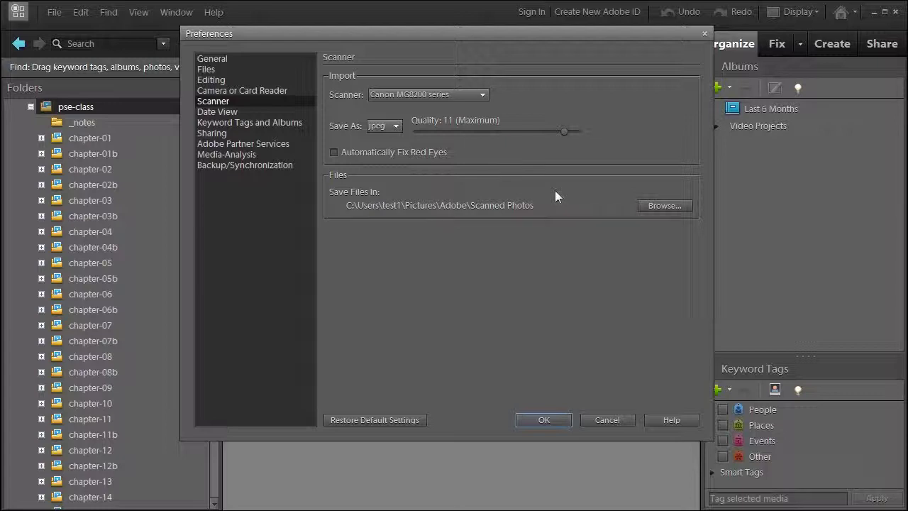
click(396, 128)
click(387, 149)
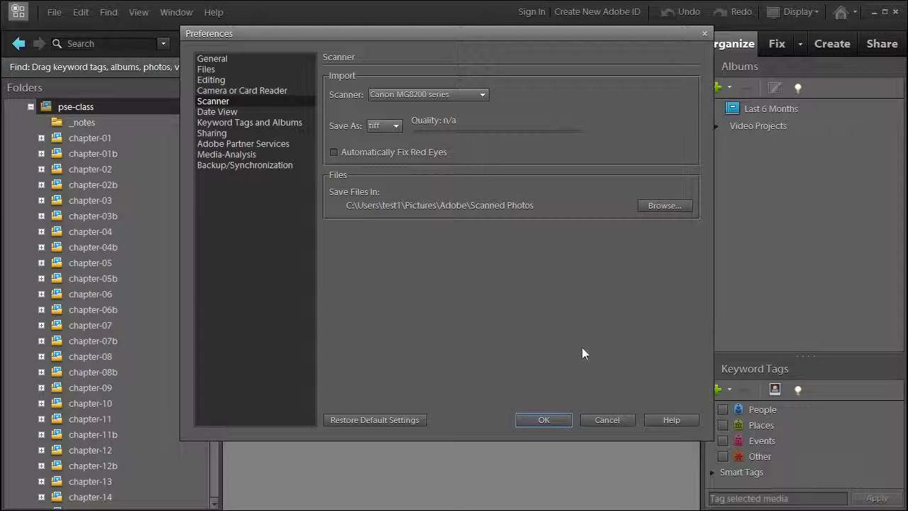
click(544, 420)
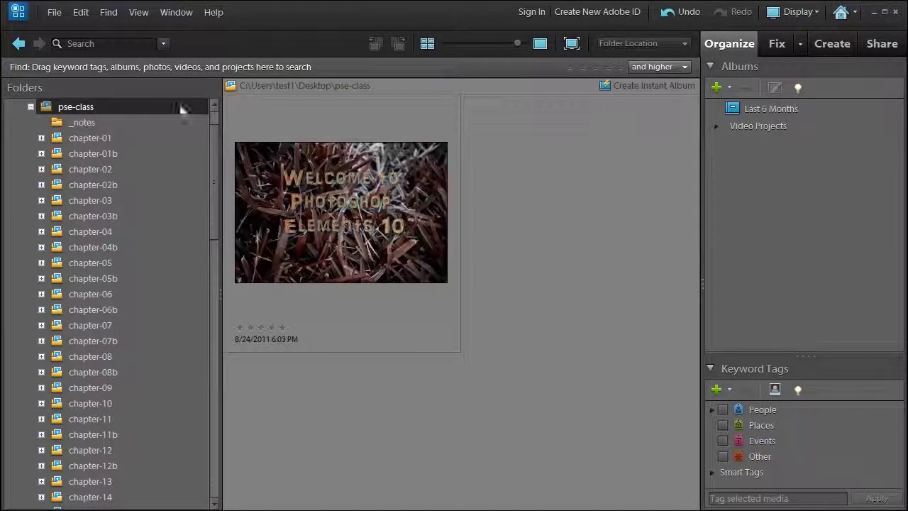
Step: Start a scanner import with File > Get Photos and Videos > From Scanner to launch ScanGear
click(54, 12)
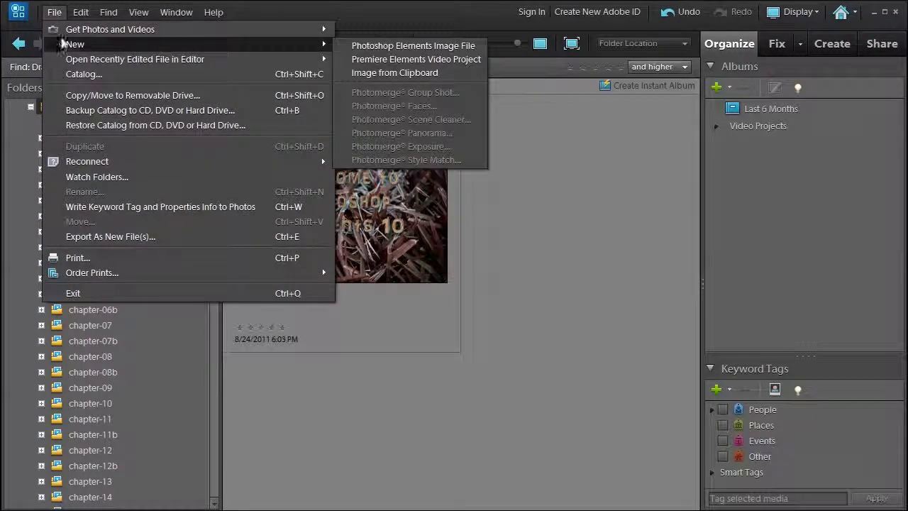
mouse_move(312, 30)
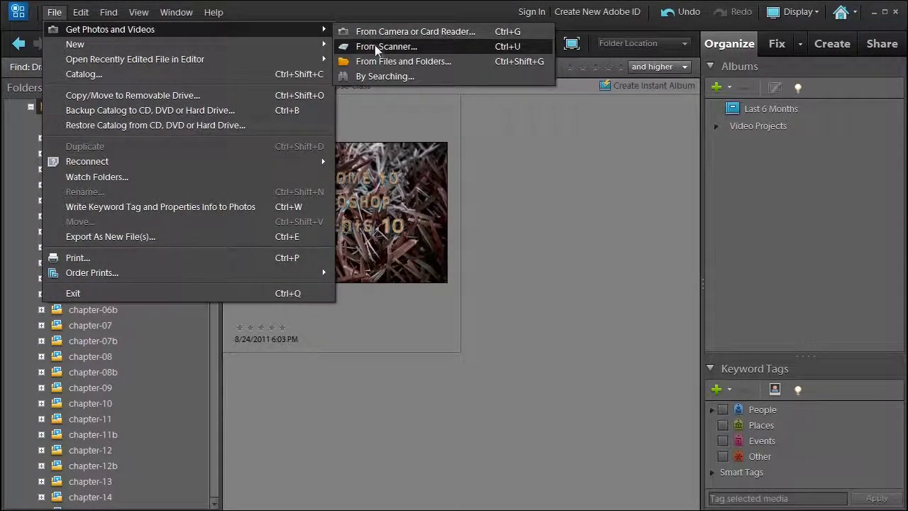
click(377, 46)
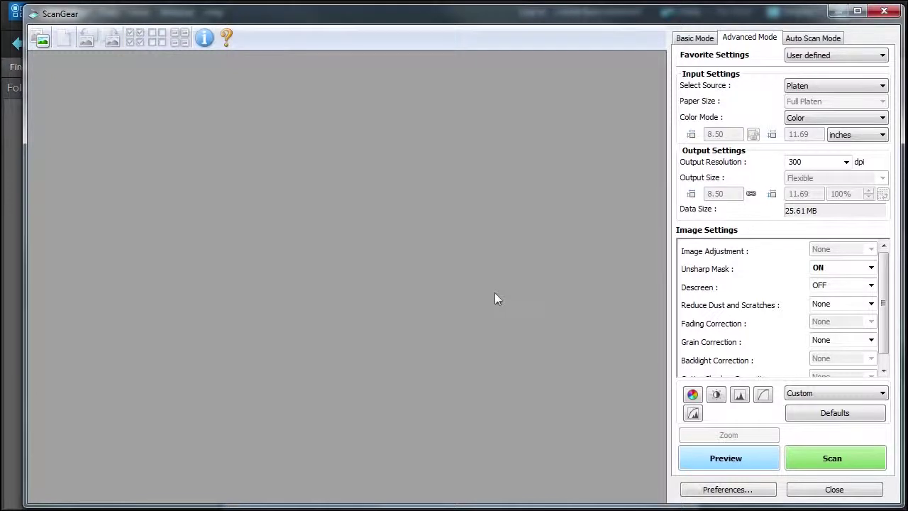
Step: Reset ScanGear to Basic Mode defaults, preview the faded car photo, and scan it as Photo (Color)
click(693, 39)
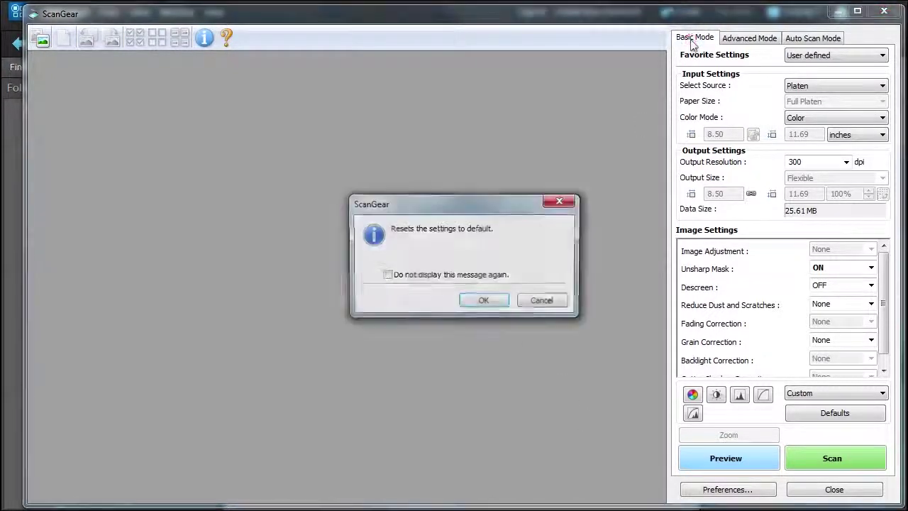
click(483, 300)
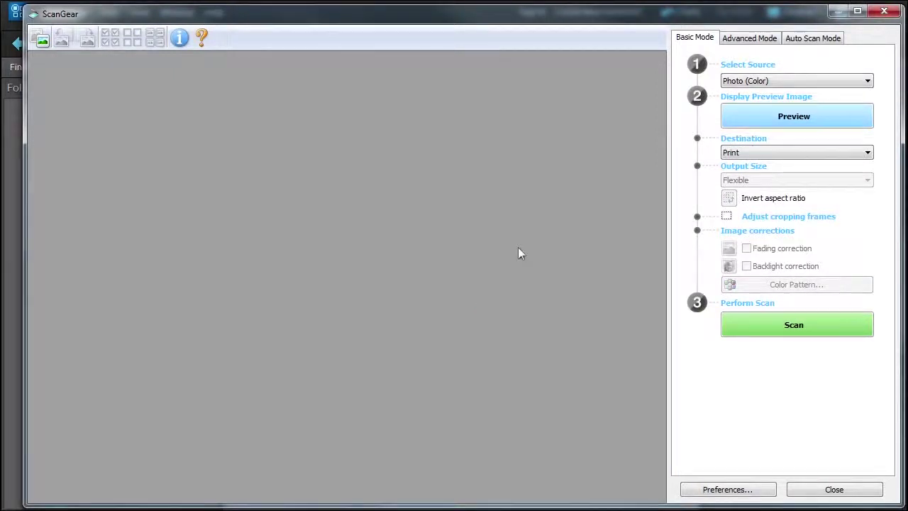
click(774, 118)
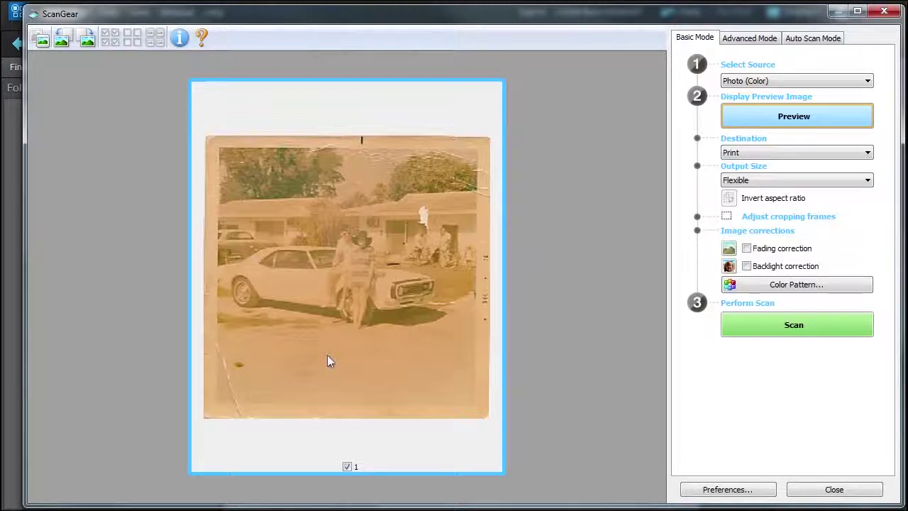
click(792, 332)
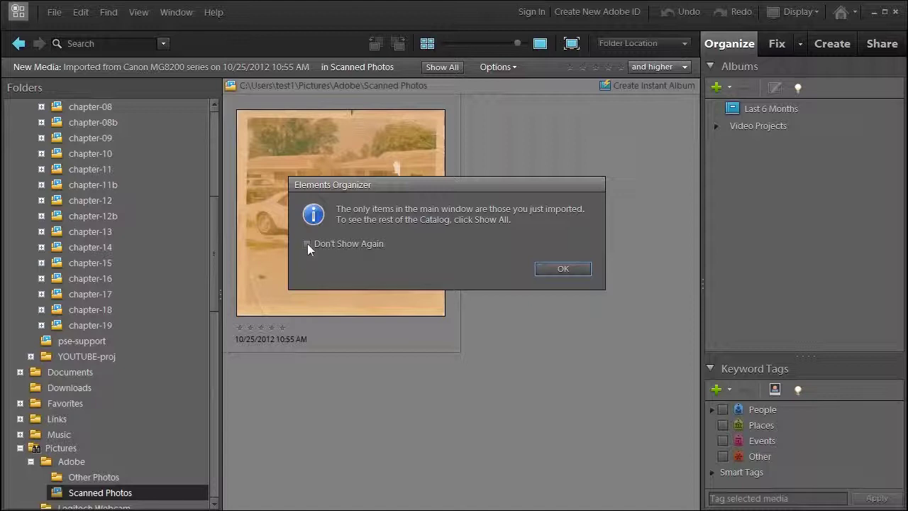
Step: Dismiss the imported-items notice and show the whole catalog, including the new car scan
click(561, 268)
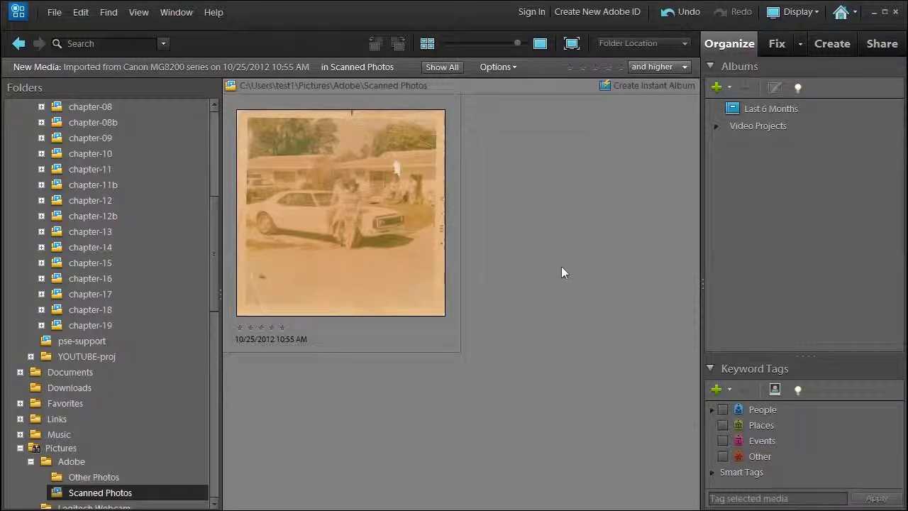
click(442, 69)
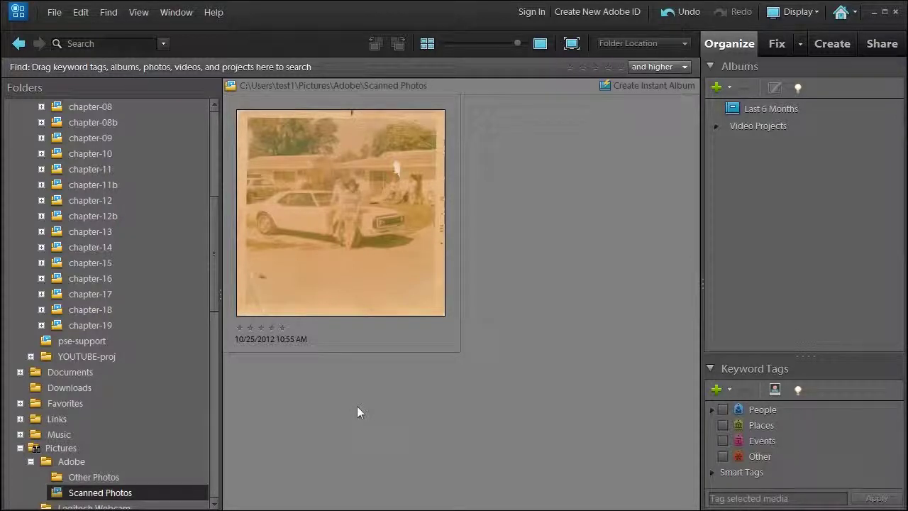
Step: Launch another scan From Scanner and switch ScanGear to its Advanced Mode layout
click(54, 12)
mouse_move(71, 30)
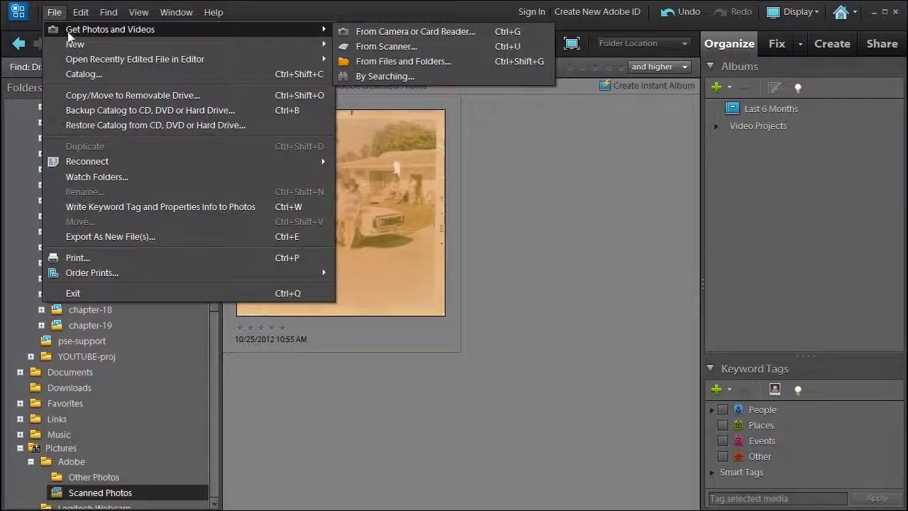
click(386, 46)
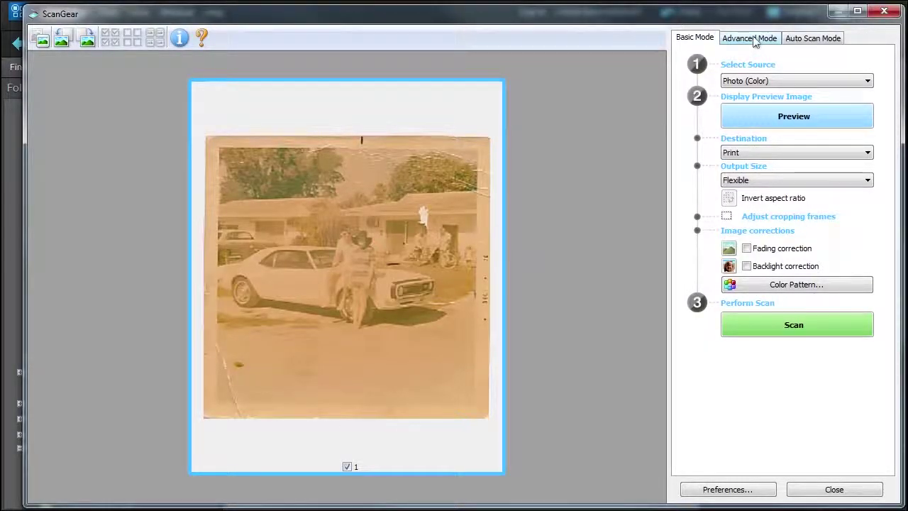
click(754, 40)
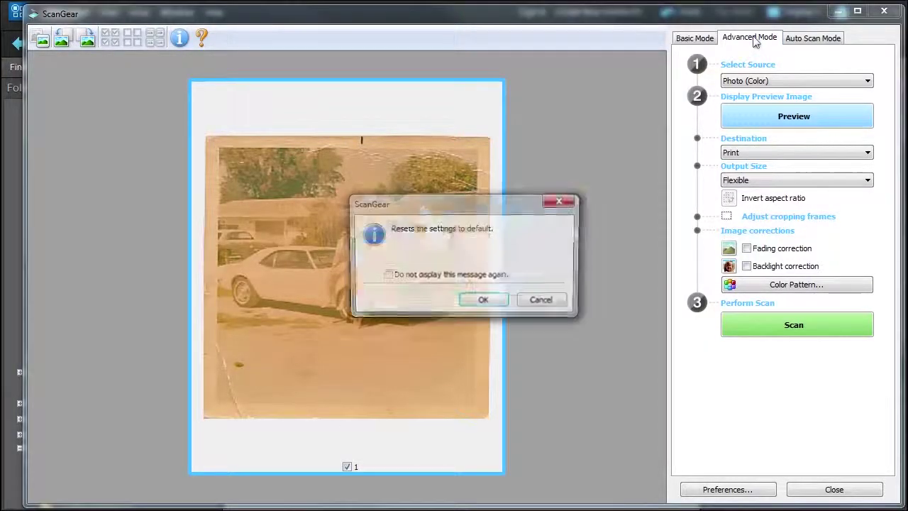
Step: Accept the settings reset so Advanced Mode previews in Color at 300 dpi, 3.46 × 3.42 inches
click(487, 302)
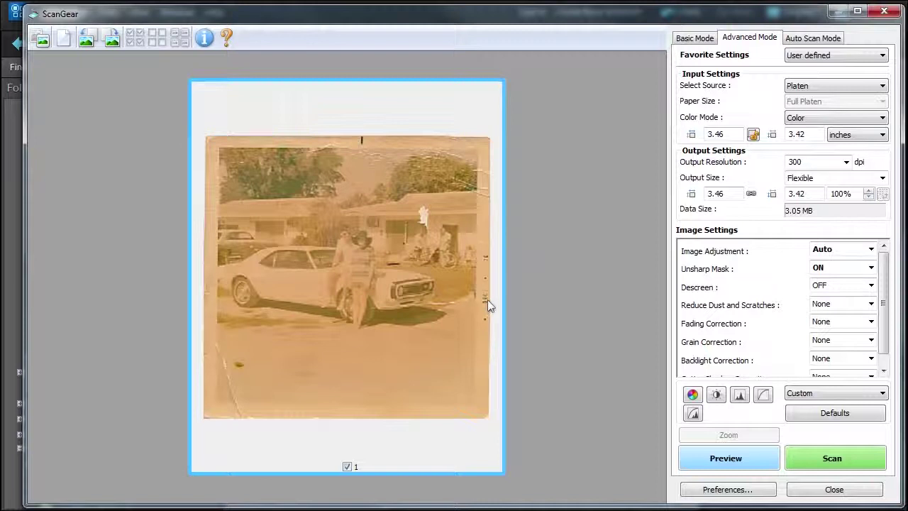
Step: In the Histogram, tighten the Red channel levels to a black point of 100 and white point 248
click(741, 396)
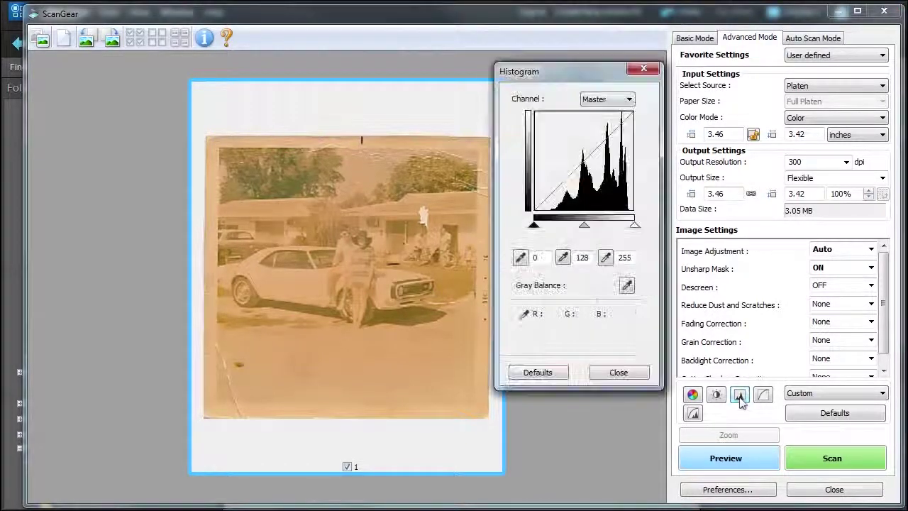
click(595, 101)
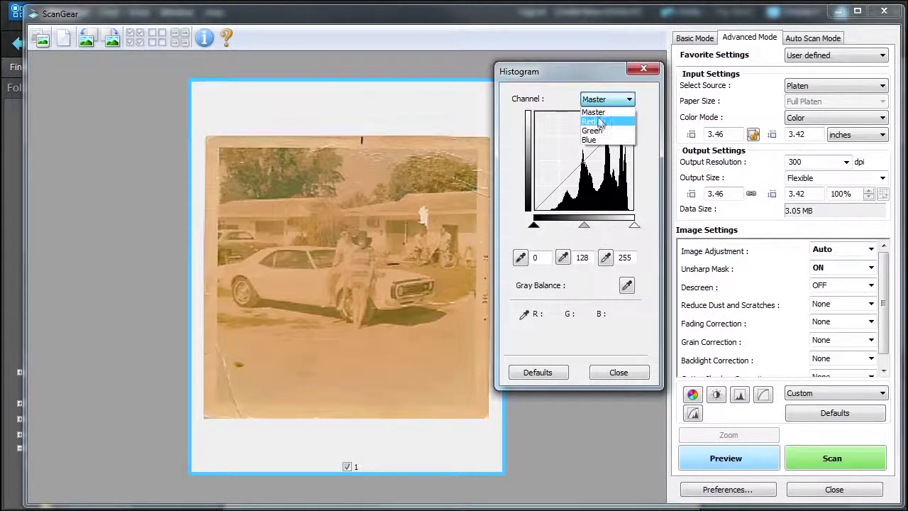
click(593, 114)
drag(535, 226, 572, 226)
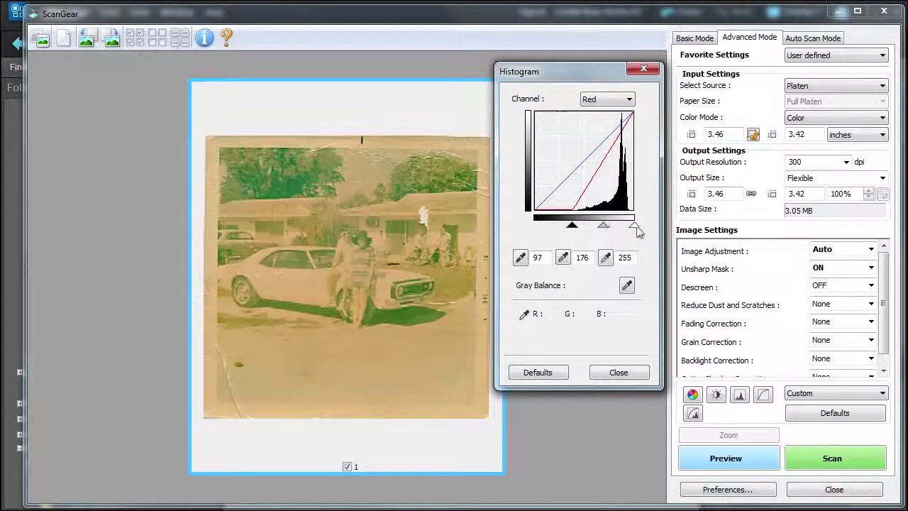
drag(634, 226, 630, 224)
Step: Tighten the Green channel levels to a black point of 106 and white point 232
click(608, 99)
click(596, 130)
drag(533, 225, 581, 234)
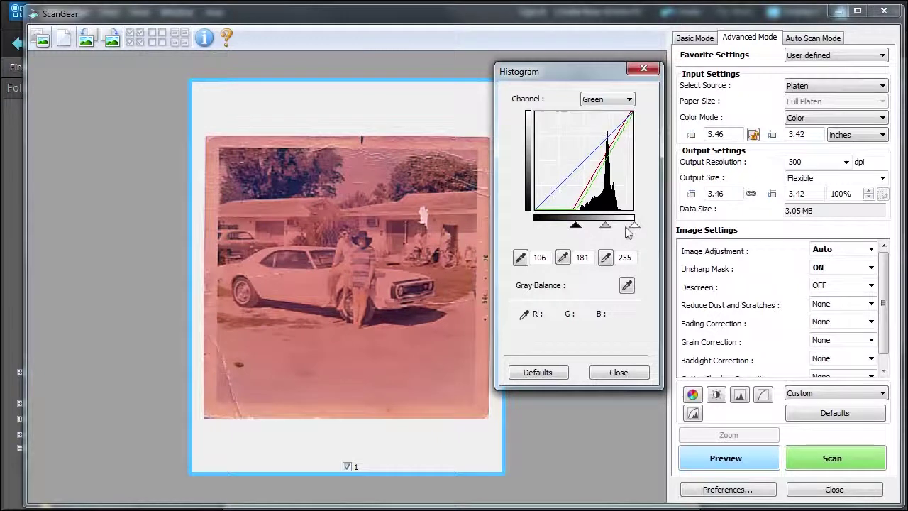
drag(635, 227, 626, 229)
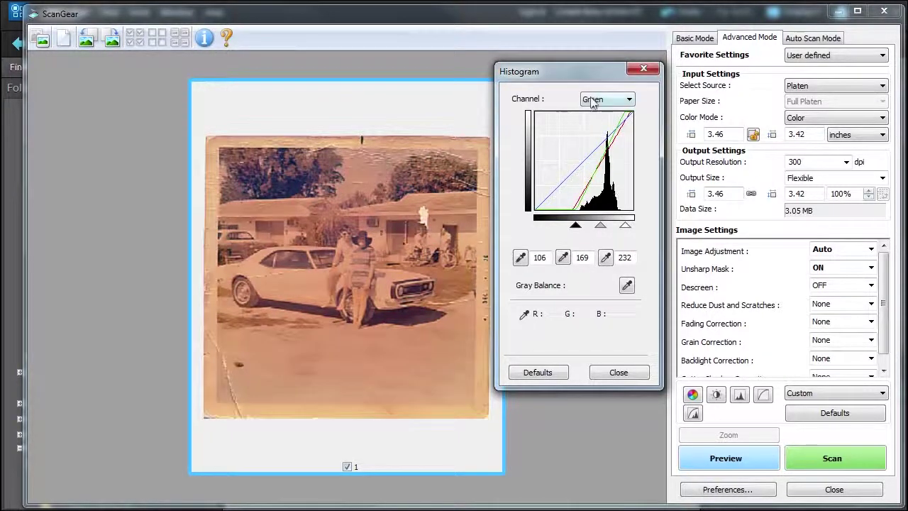
Step: Tighten the Blue channel levels to a black point of 36 and white point 166
click(605, 99)
click(598, 140)
drag(541, 225, 557, 228)
drag(634, 227, 599, 228)
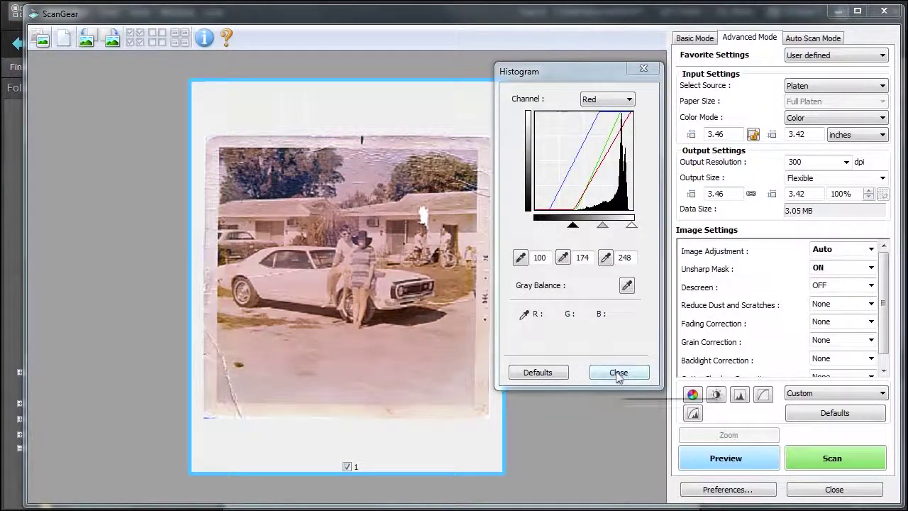
Step: Close the Histogram, set output resolution to 600 dpi (12.23 MB), and scan the corrected photo
click(619, 373)
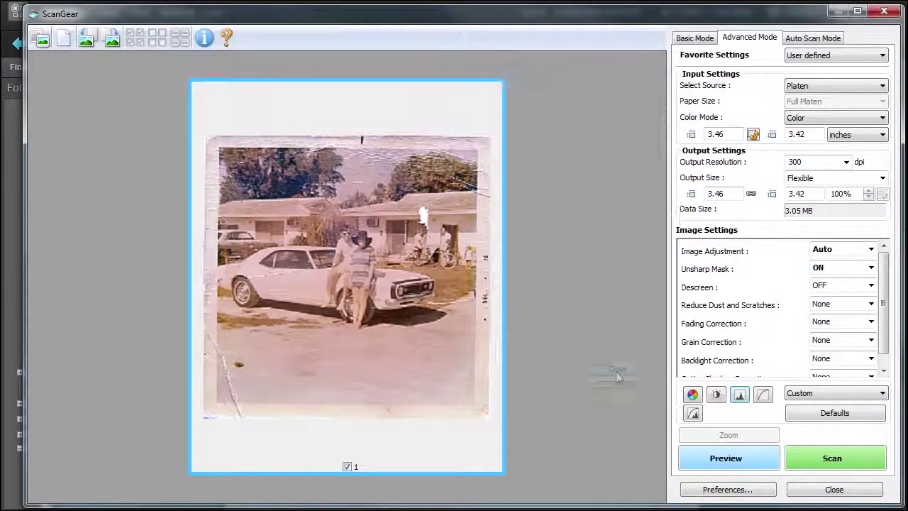
click(845, 162)
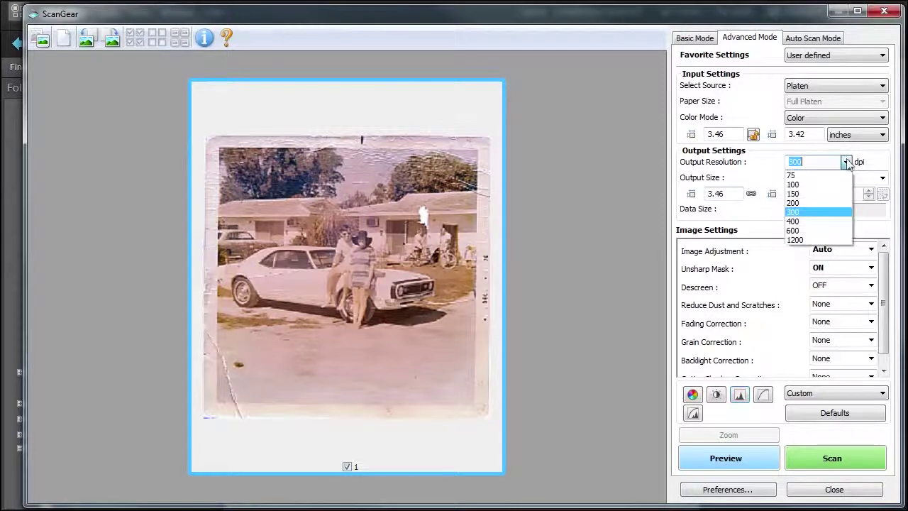
click(796, 230)
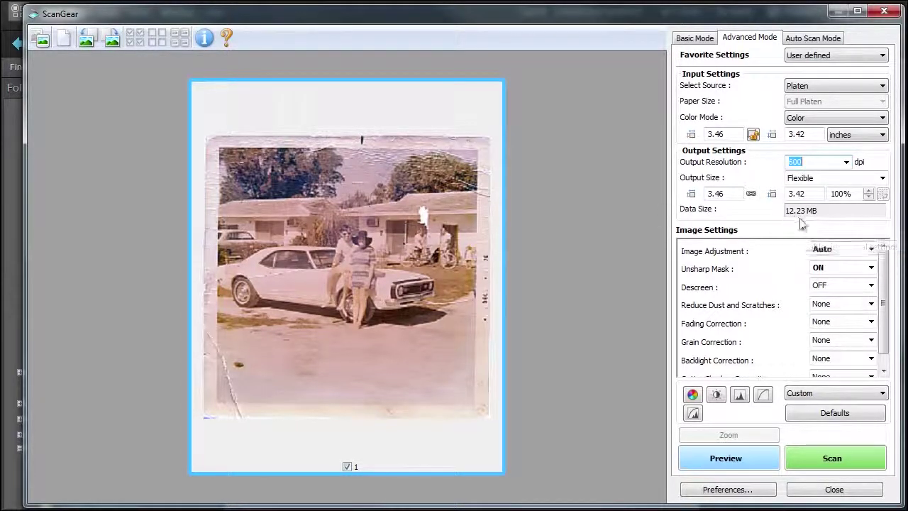
click(826, 464)
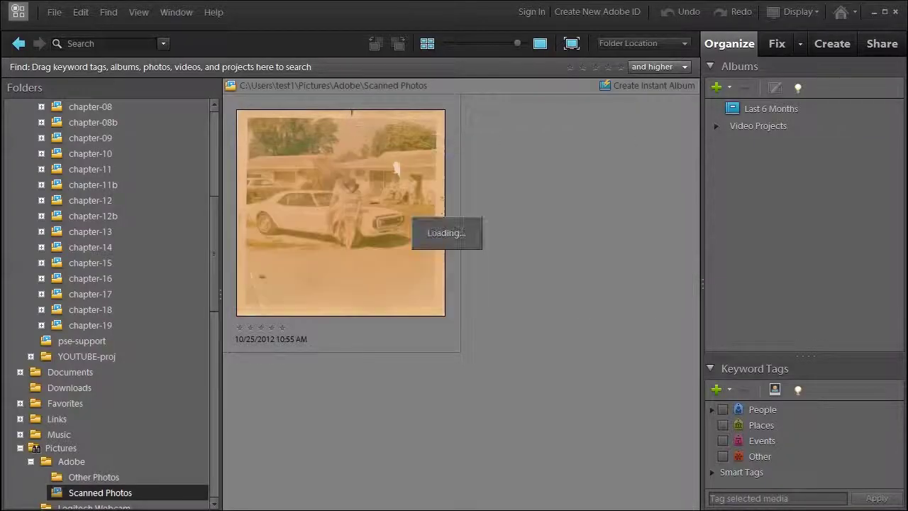
Step: Dismiss the import notice so the 600 dpi colour-corrected scan shows beside the sepia original
click(547, 275)
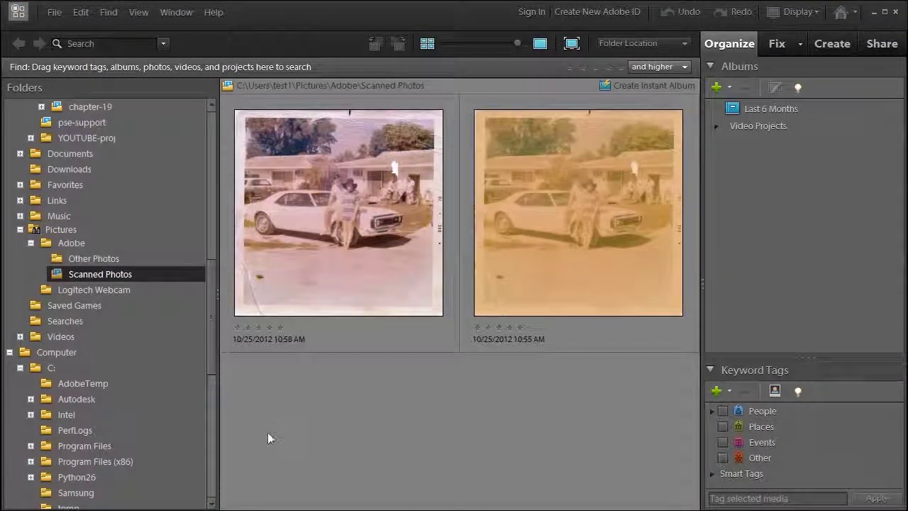